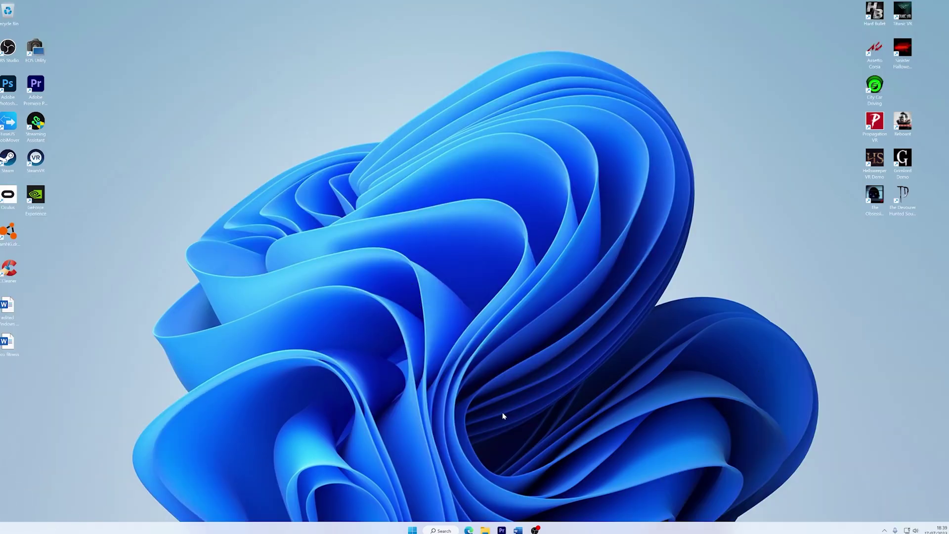
# Find and launch Windows Media Player, and open its Options dialog.
pyautogui.click(439, 531)
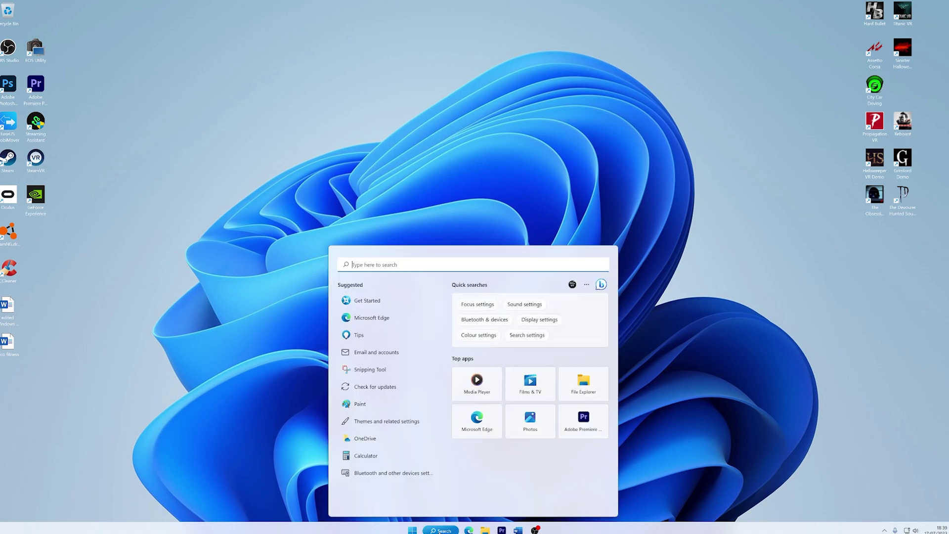
pyautogui.write('wind')
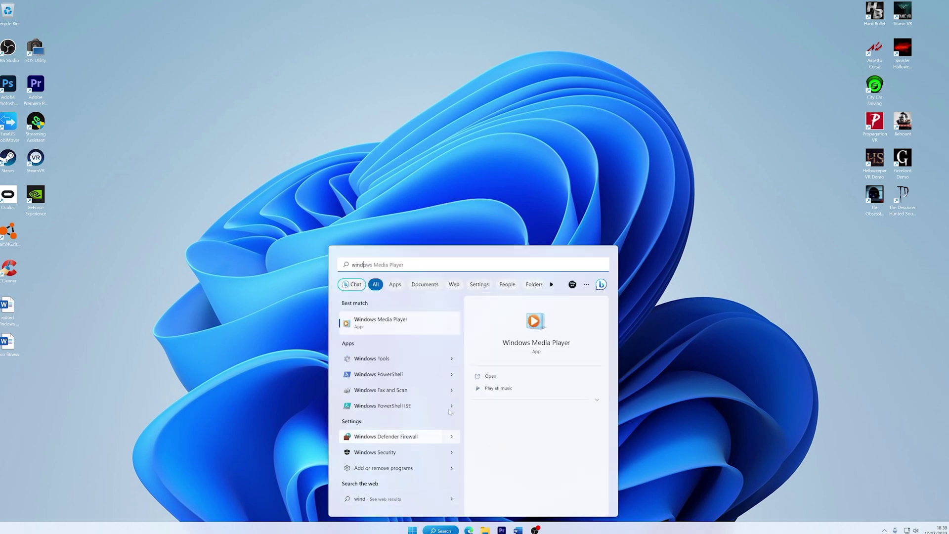
pyautogui.click(434, 327)
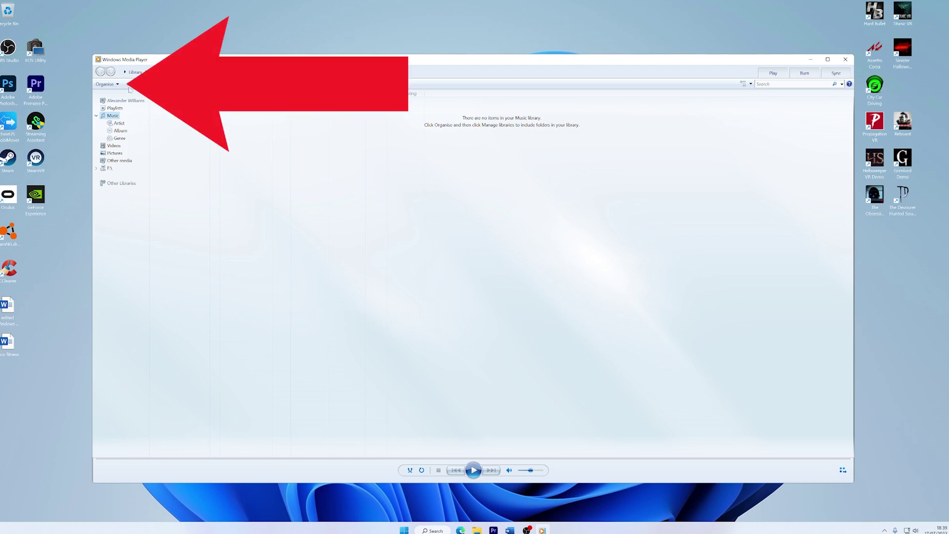
pyautogui.click(105, 84)
pyautogui.click(119, 144)
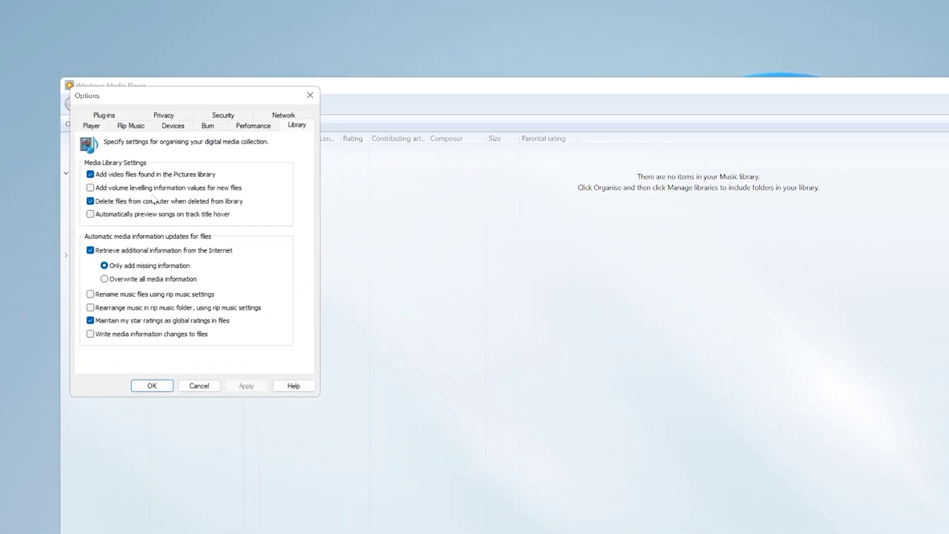
pyautogui.click(186, 127)
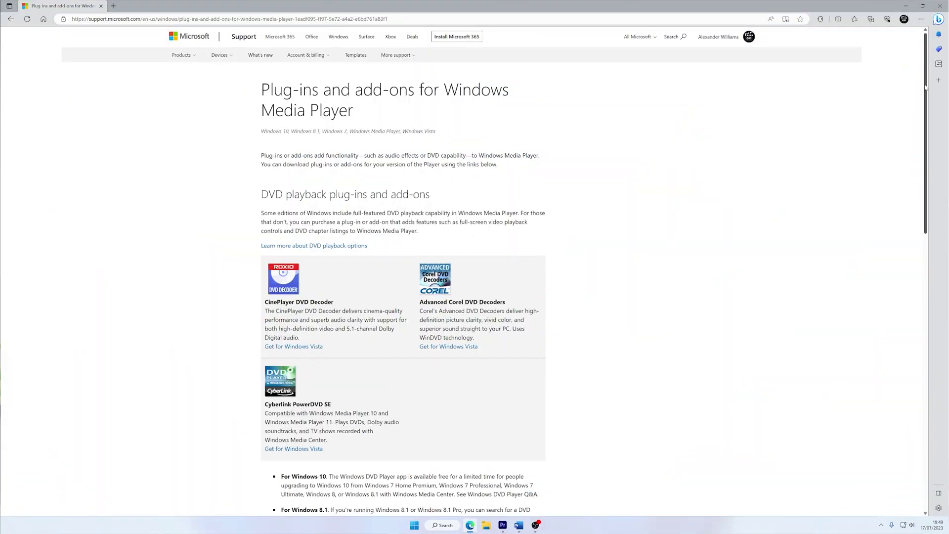
# Look through the Microsoft Support page in Edge about plug-ins and add-ons for Windows Media Player.
pyautogui.moveTo(926, 87); pyautogui.dragTo(947, 200)
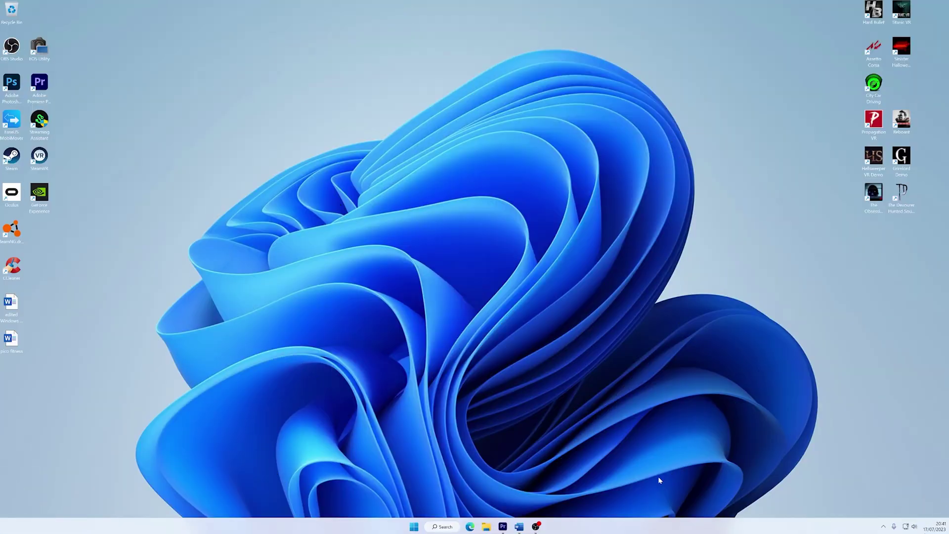
# Open the Windows Update page in Windows Settings.
pyautogui.press('super')
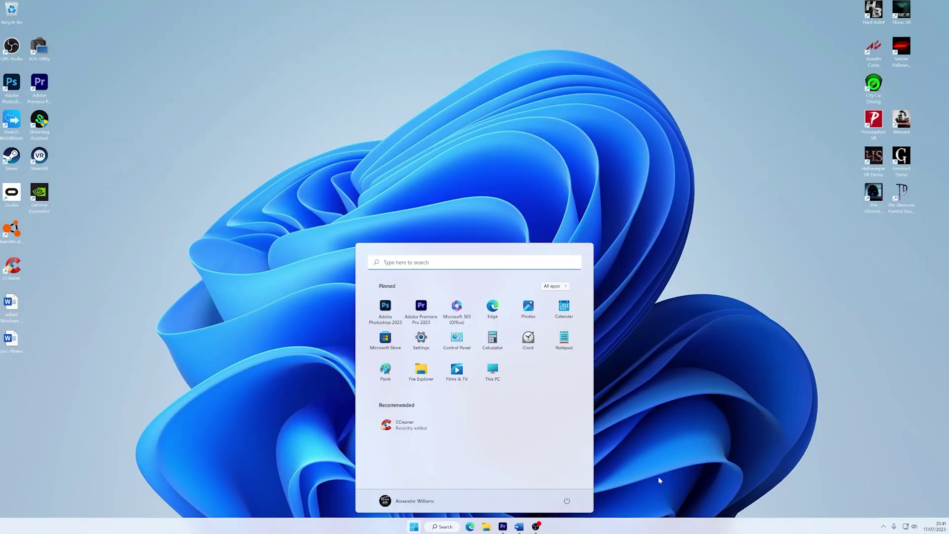
pyautogui.click(421, 339)
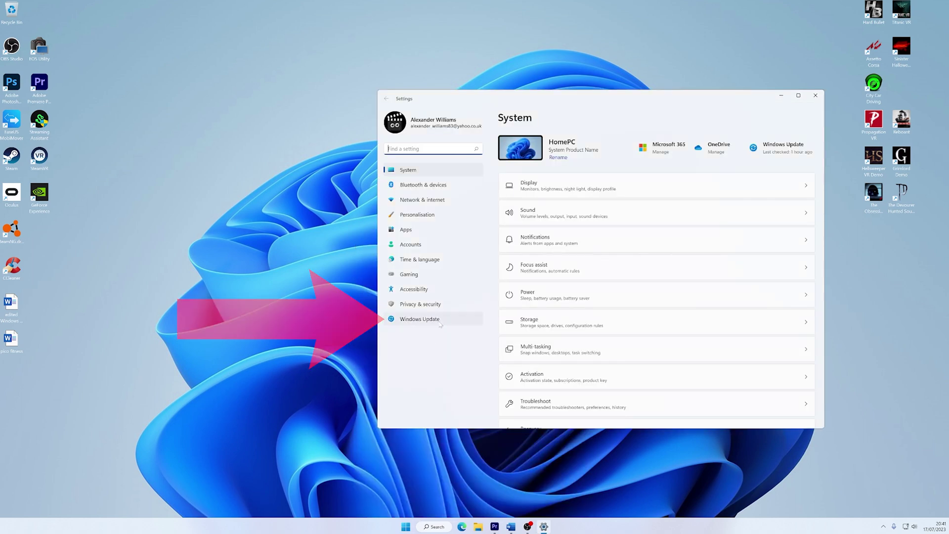
pyautogui.click(440, 324)
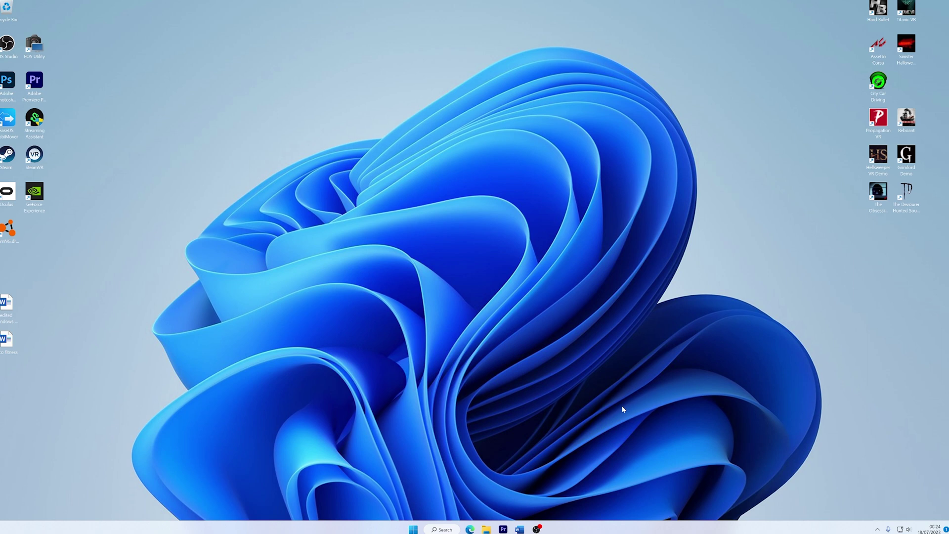
# Open the optional features of Windows apps in Settings and expand the installed Windows Media Player entry.
pyautogui.press('super')
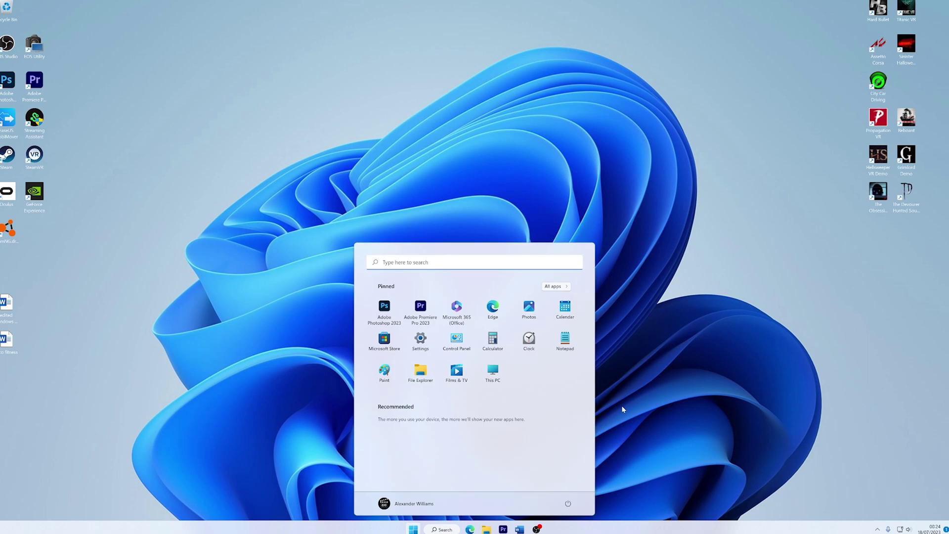
pyautogui.click(421, 341)
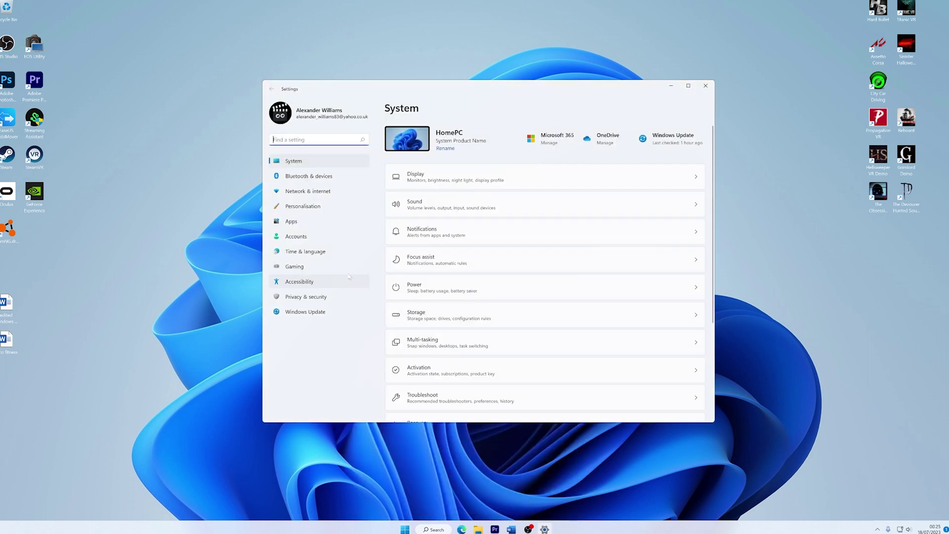
pyautogui.click(338, 223)
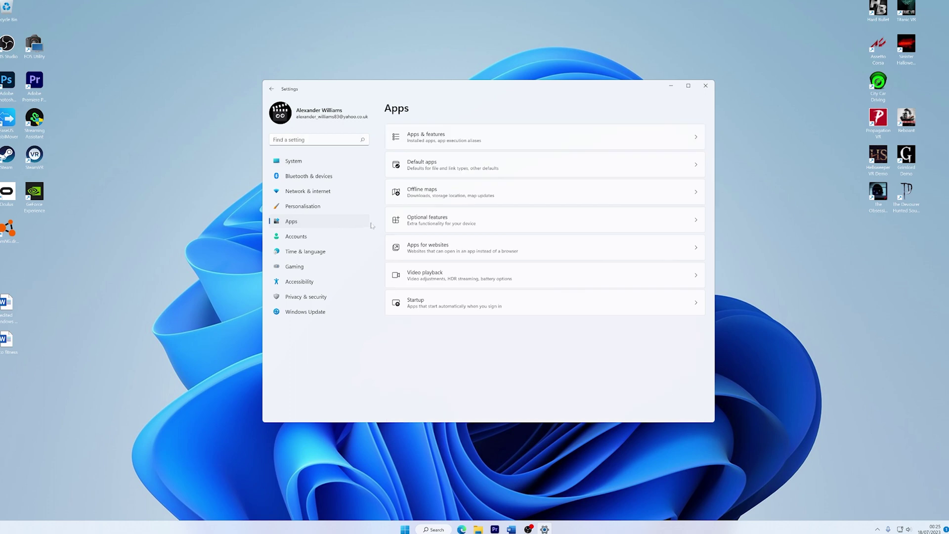
pyautogui.click(483, 225)
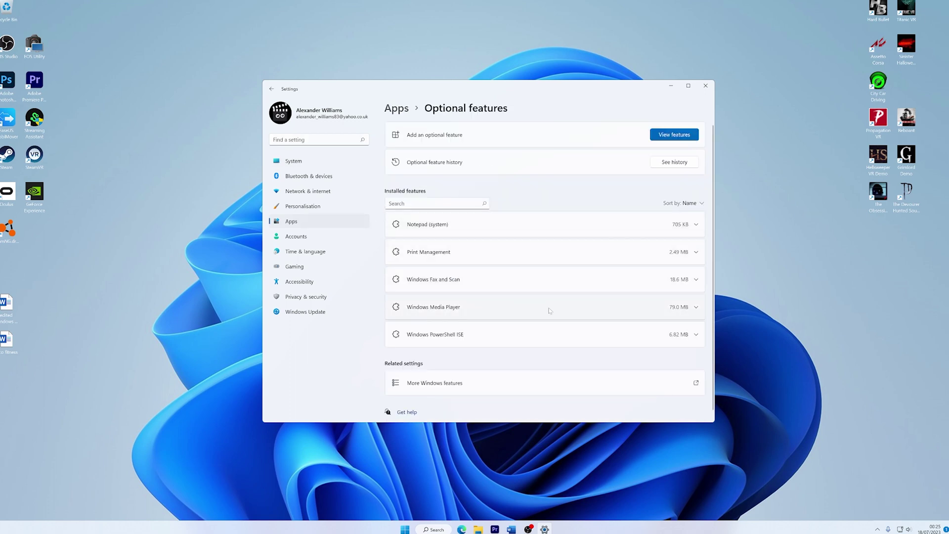
pyautogui.click(695, 309)
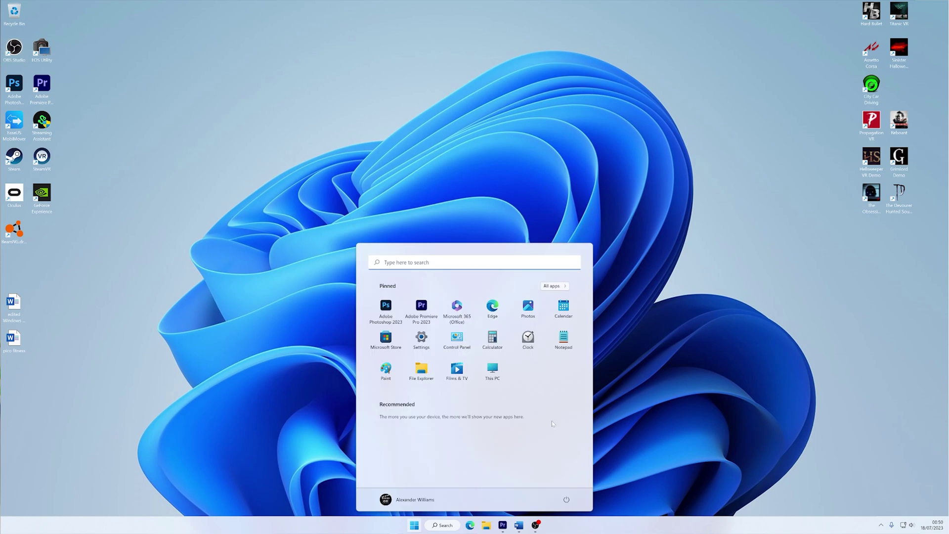
# Turn off Media Features, which contains Windows Media Player, in the Windows Features list of Control Panel.
pyautogui.click(457, 340)
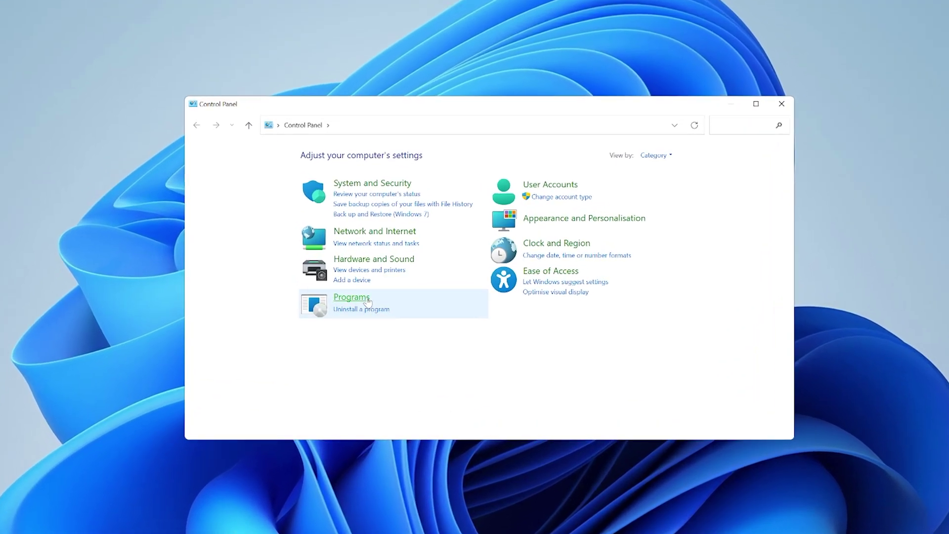
pyautogui.click(368, 300)
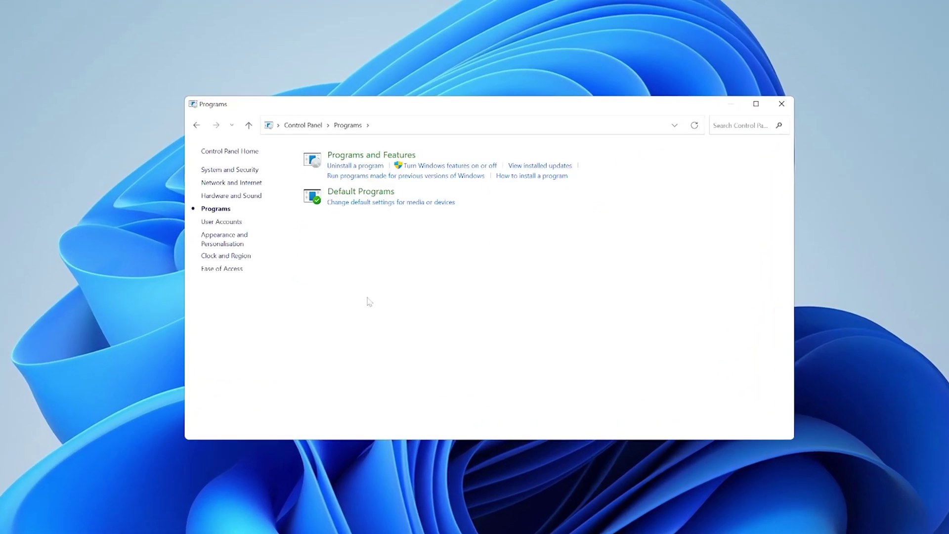
pyautogui.click(479, 169)
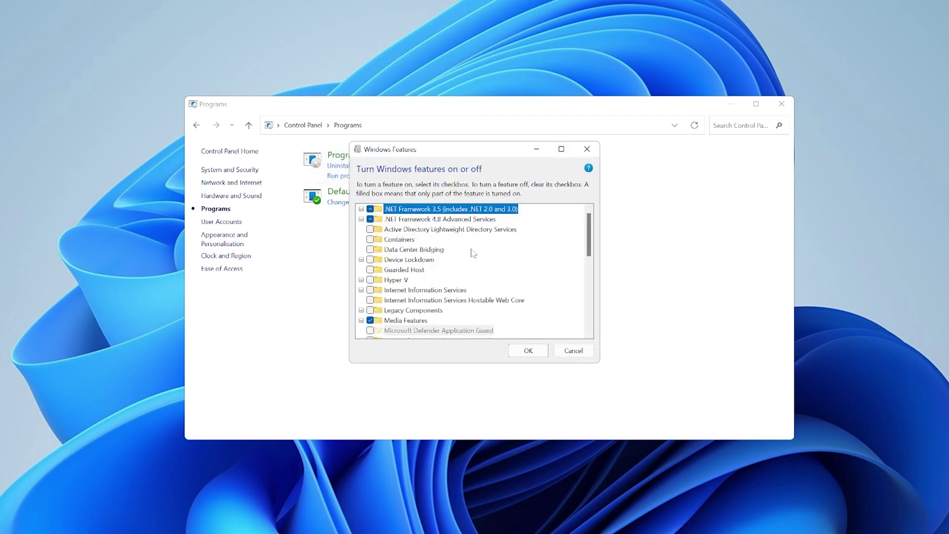
pyautogui.scroll(-4, 474, 253)
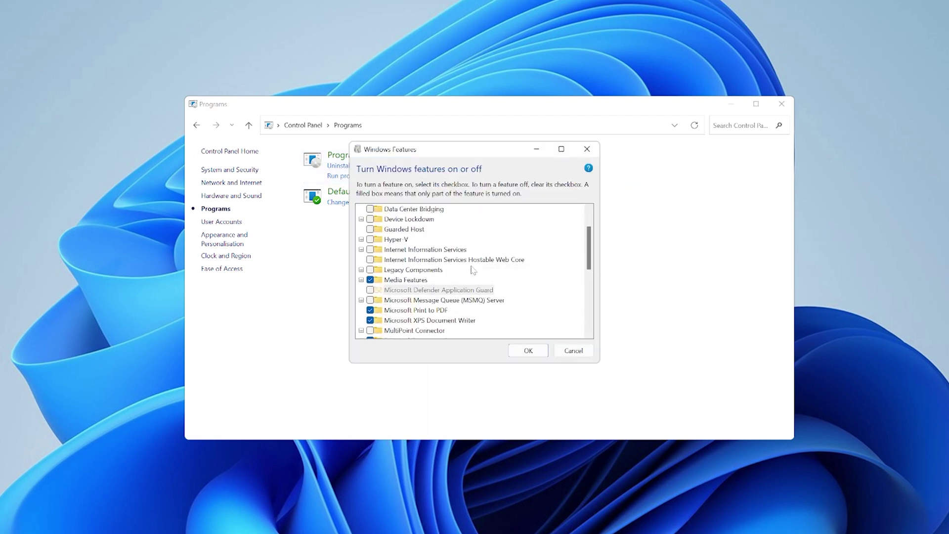
pyautogui.scroll(-1, 473, 270)
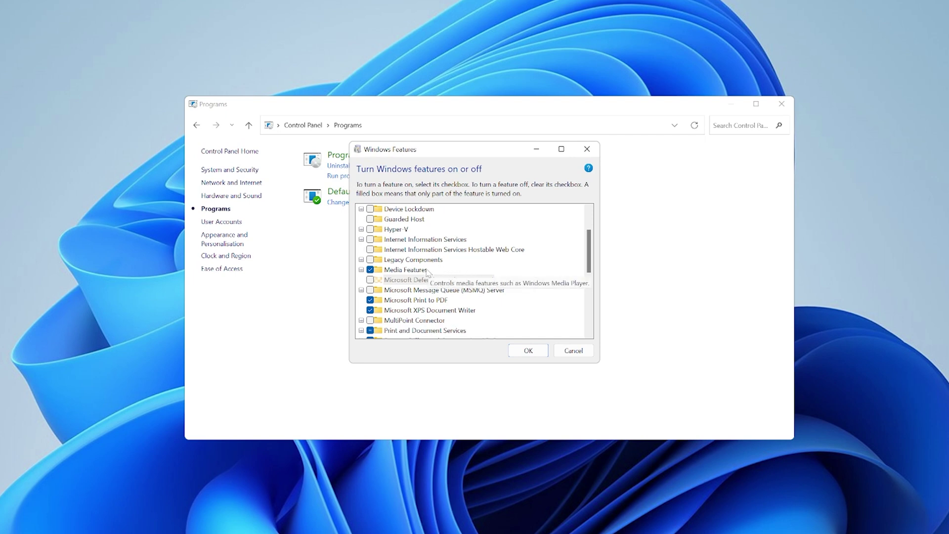
pyautogui.click(362, 271)
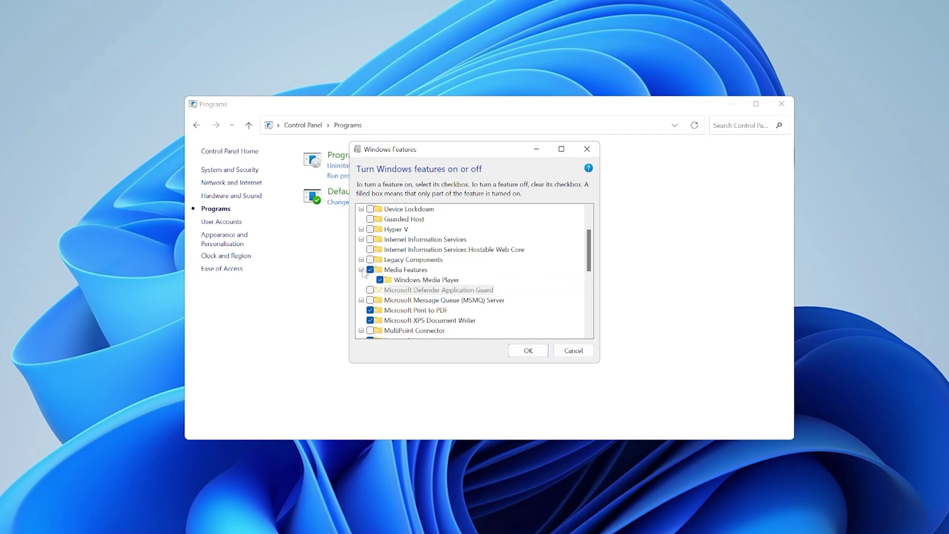
pyautogui.click(370, 270)
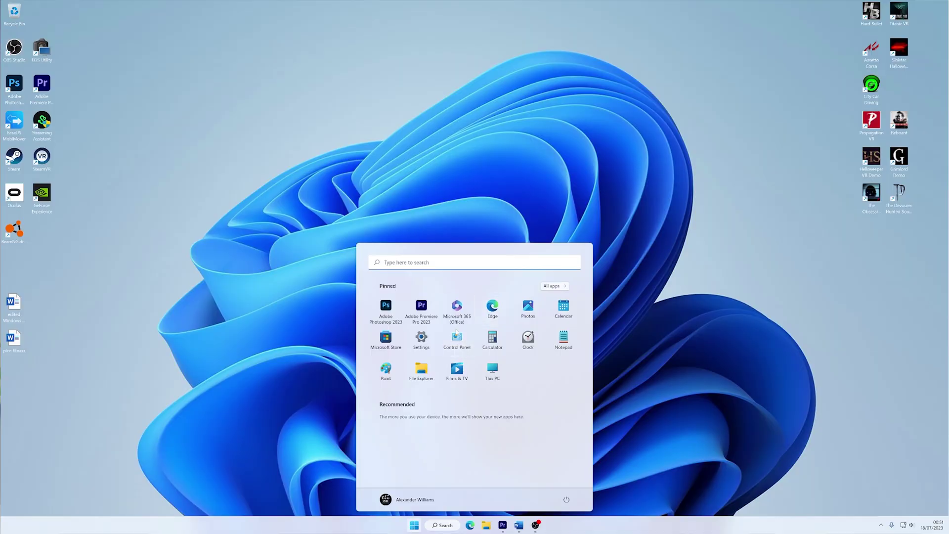
# Reopen the Windows Features list from Control Panel's Programs section and expand the Media Features entry.
pyautogui.click(459, 327)
pyautogui.click(391, 295)
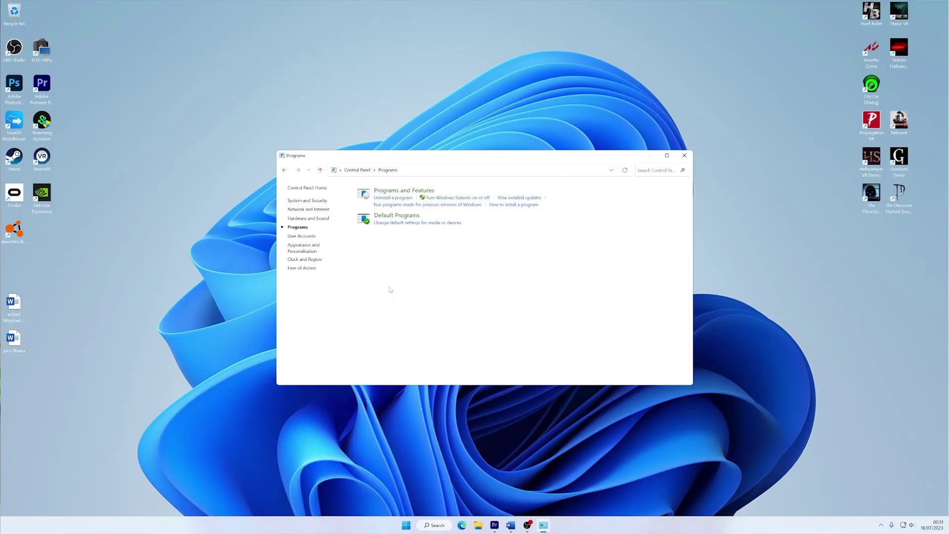
pyautogui.click(463, 198)
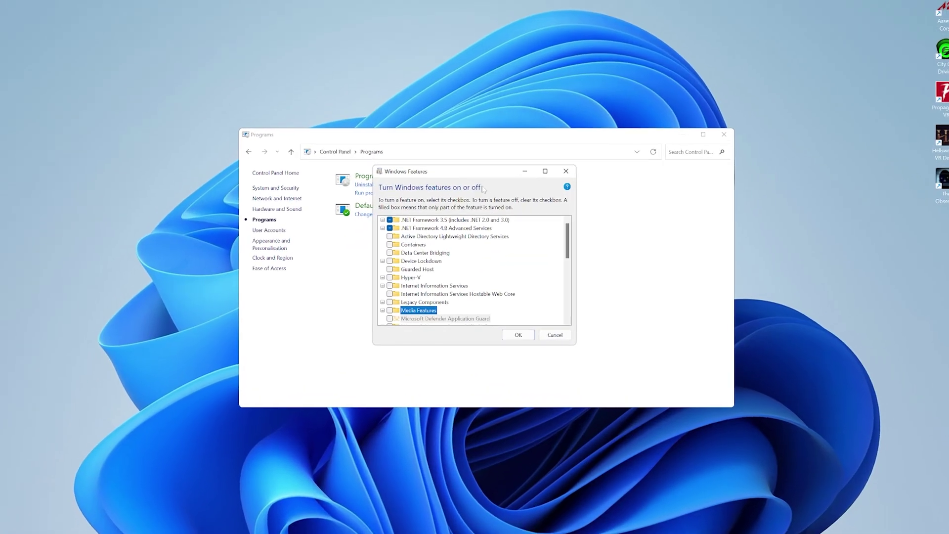
pyautogui.scroll(-3, 455, 230)
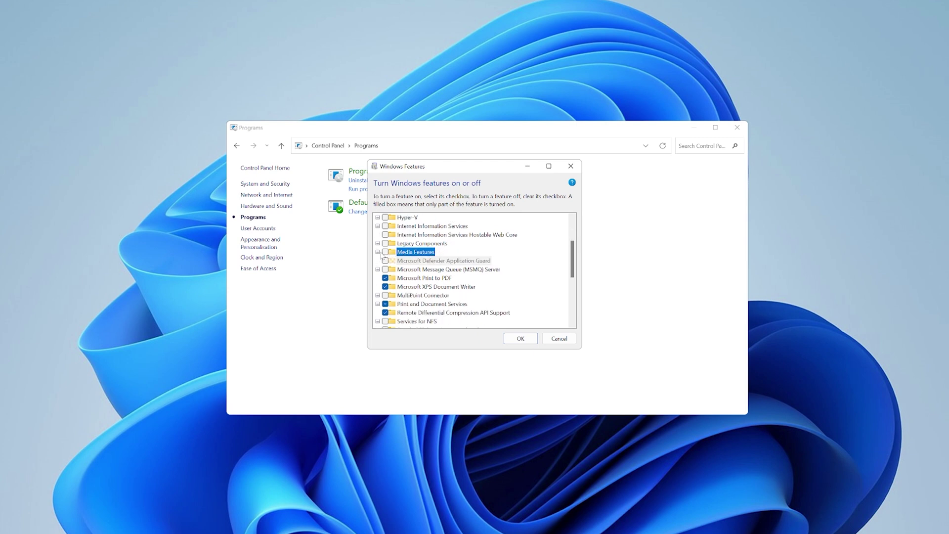
pyautogui.click(378, 252)
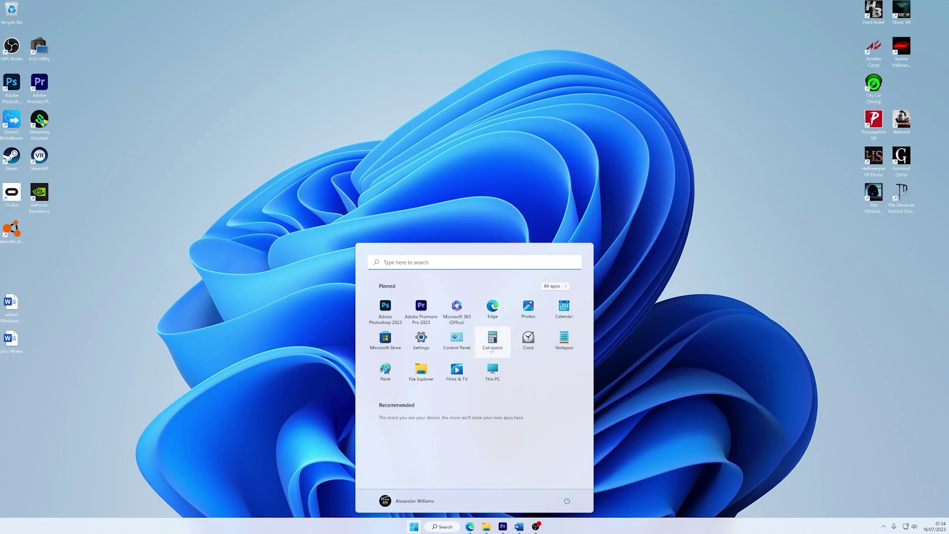
# Open Control Panel's list for uninstalling programs.
pyautogui.click(466, 345)
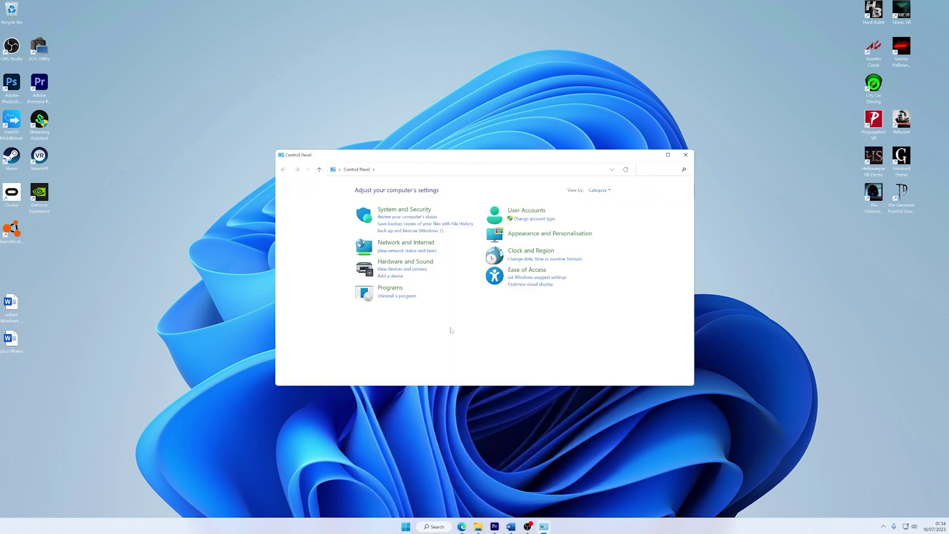
pyautogui.click(410, 297)
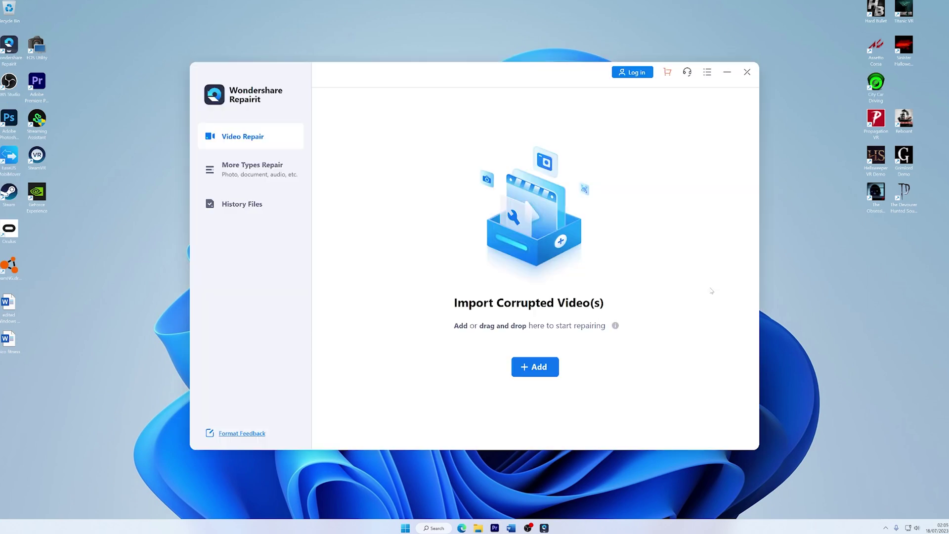
# Import corrupted video.mp4 from the curr folder under Videos into Wondershare Repairit's video repair.
pyautogui.click(544, 367)
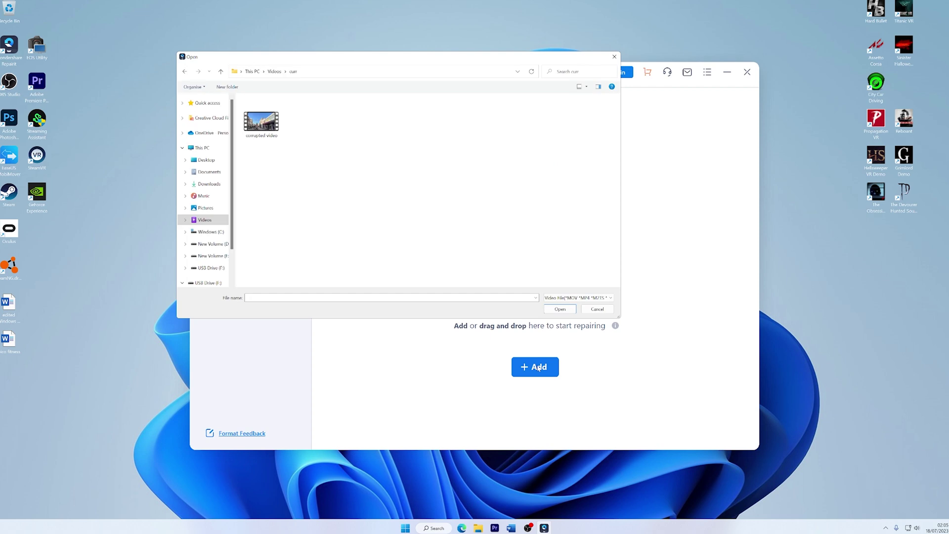
pyautogui.click(277, 133)
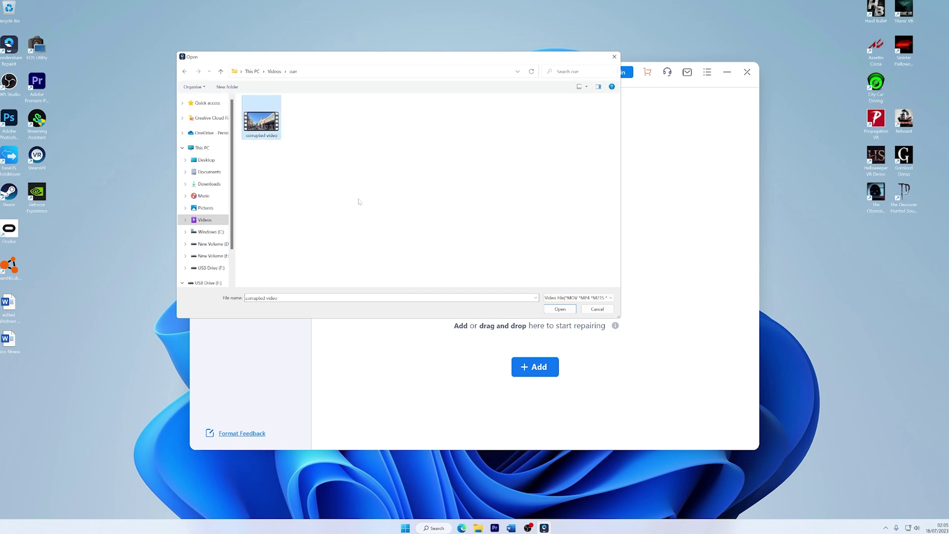
pyautogui.click(549, 311)
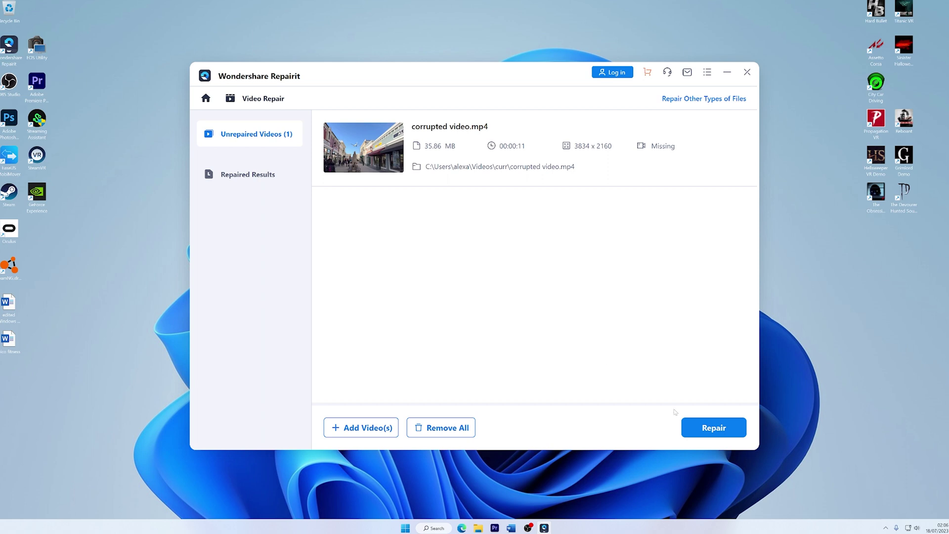
# Repair the imported corrupted video and play a preview of the repaired result.
pyautogui.click(698, 429)
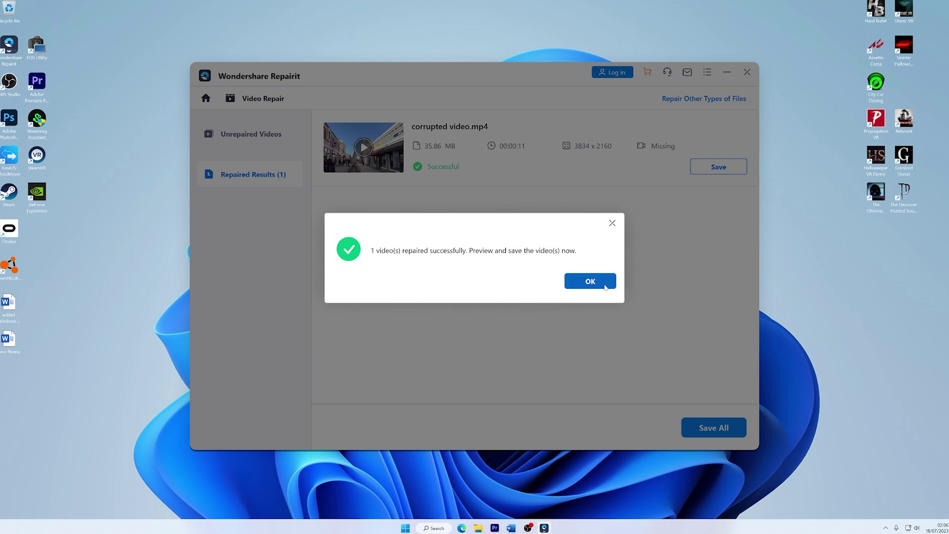
pyautogui.click(605, 280)
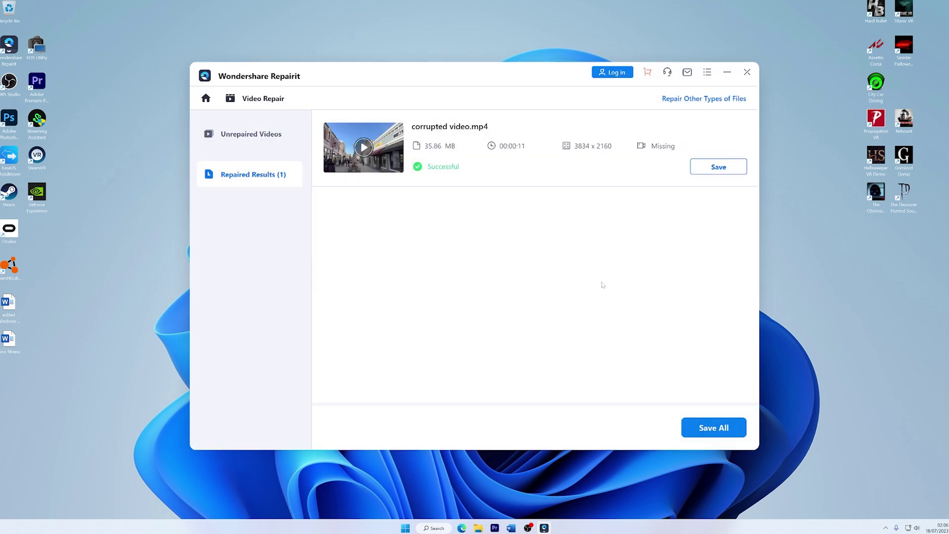
pyautogui.click(364, 147)
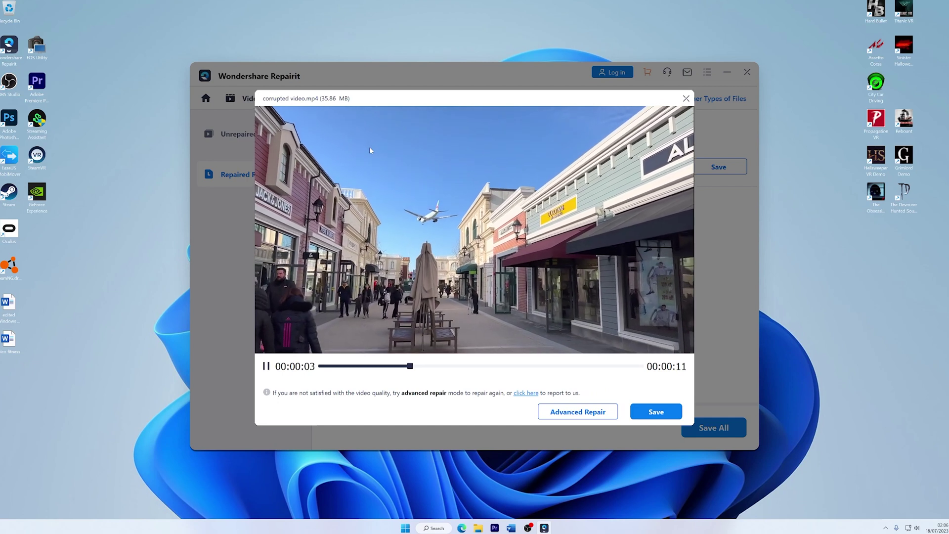